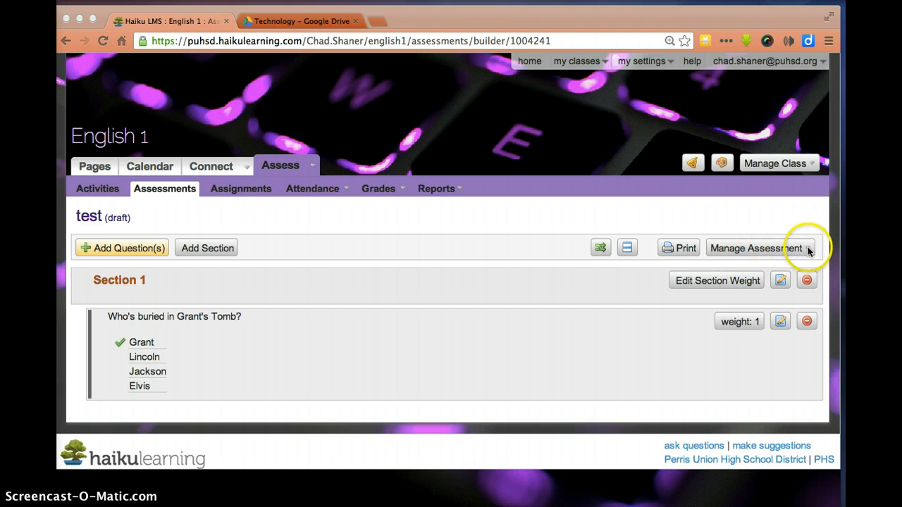
From the Assessments list, open the Publish Assessment dialog for the draft 'test'
click(169, 195)
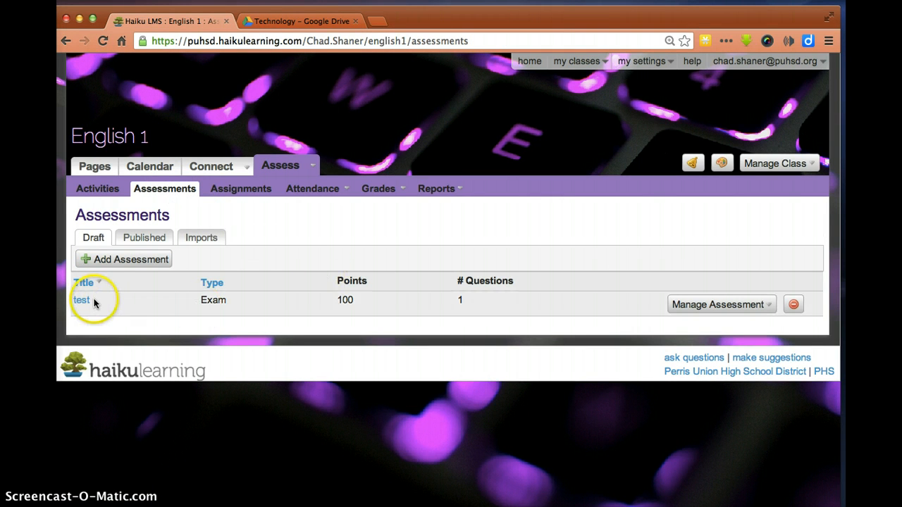
click(770, 312)
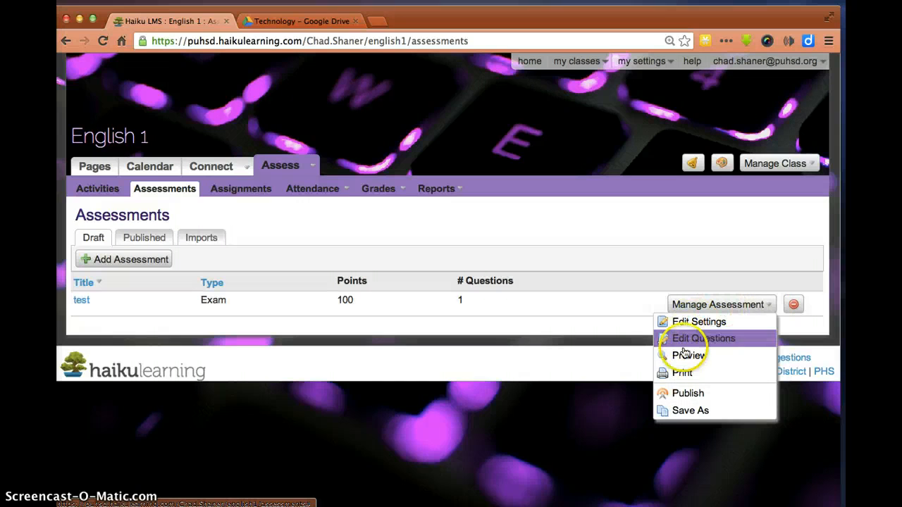
click(680, 398)
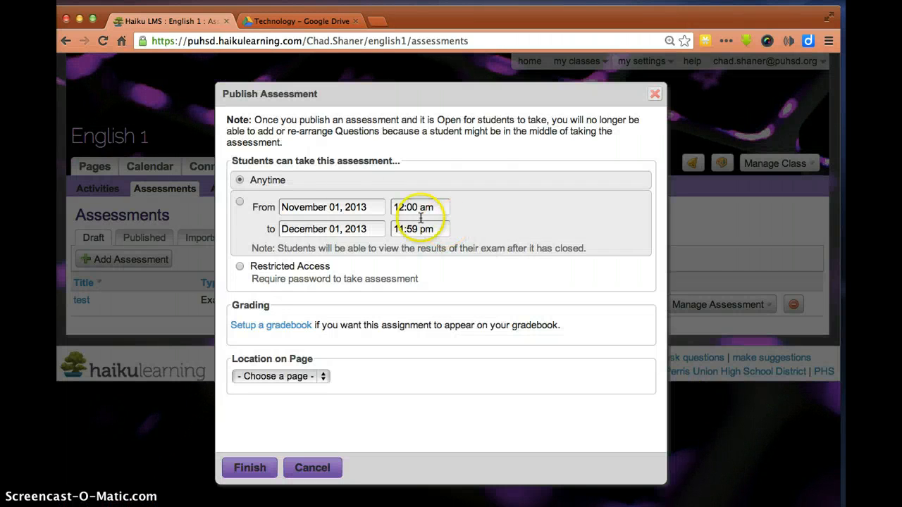
click(326, 189)
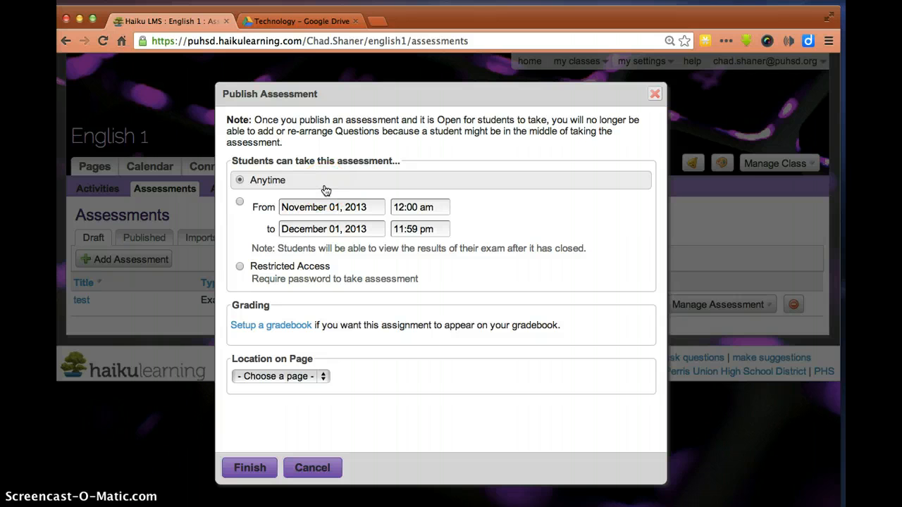
click(242, 185)
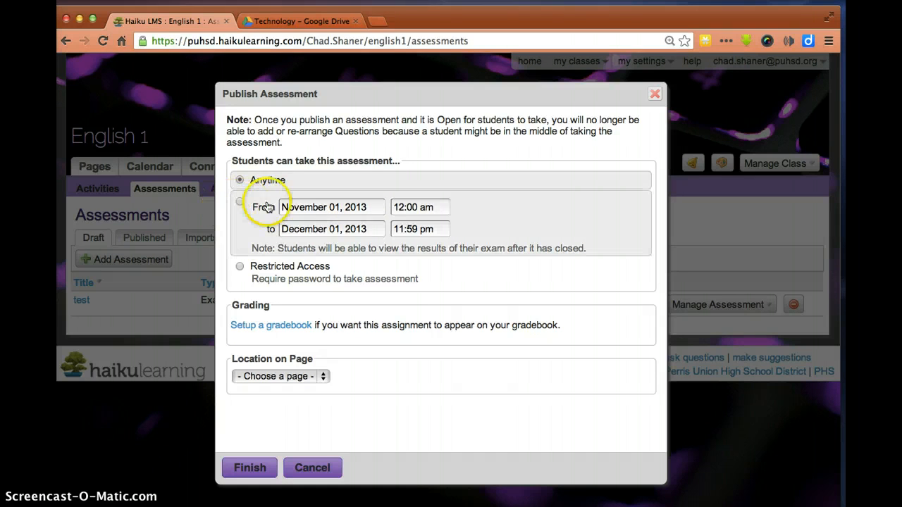
Limit availability to a date range starting November 04, 2013 at 09:00 am
click(301, 206)
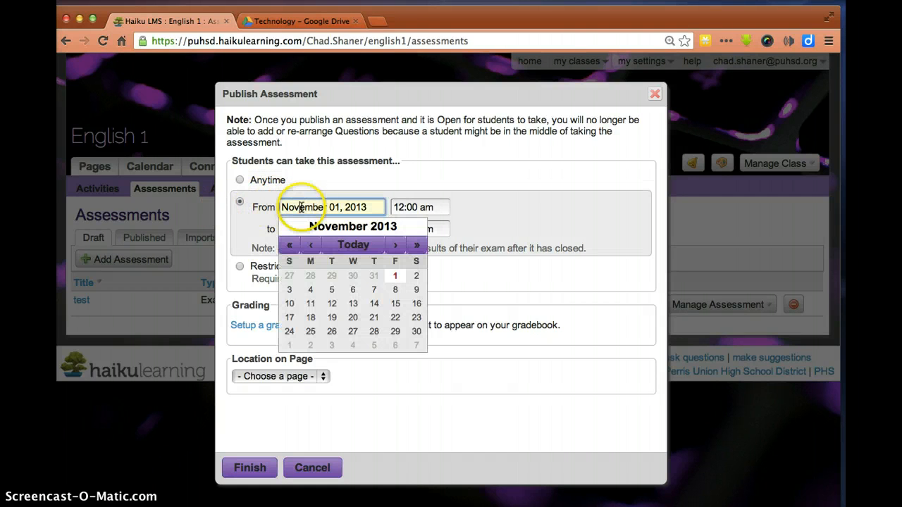
click(310, 290)
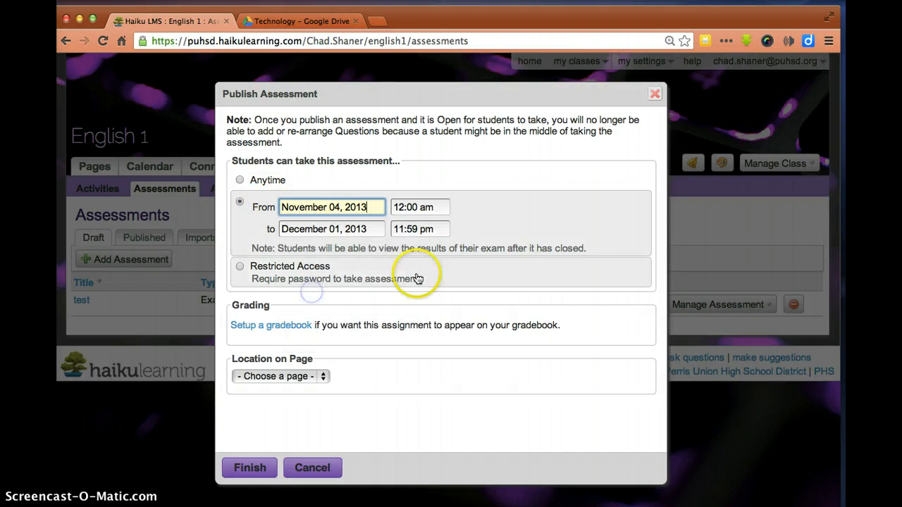
click(420, 208)
scroll(421, 271, down, 2)
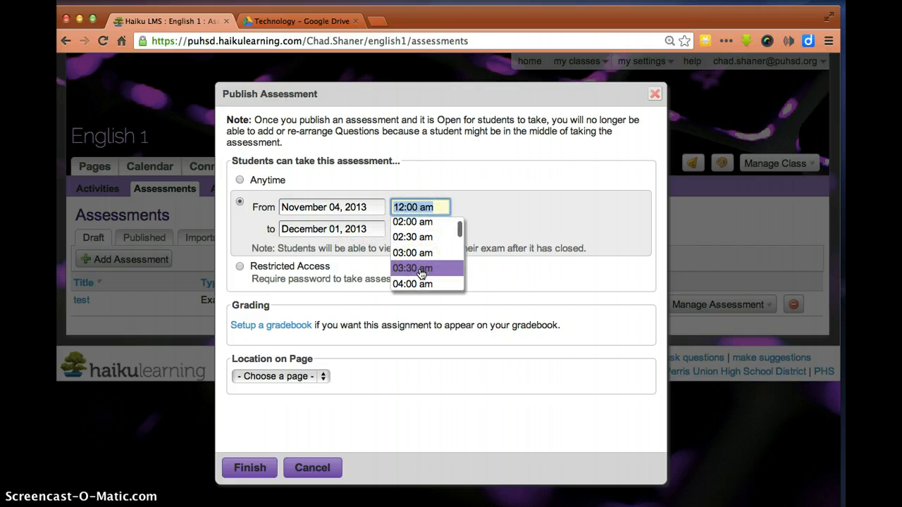
scroll(421, 271, down, 5)
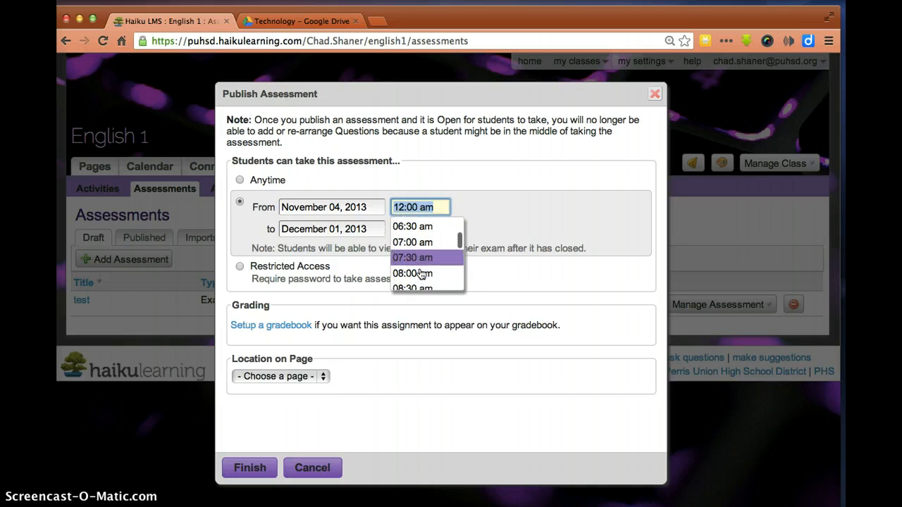
scroll(421, 273, down, 4)
scroll(422, 274, up, 2)
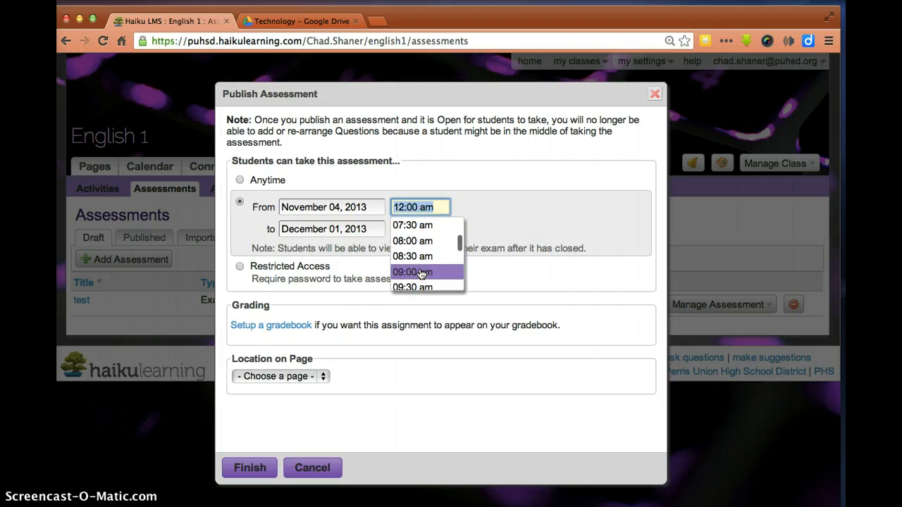
click(417, 257)
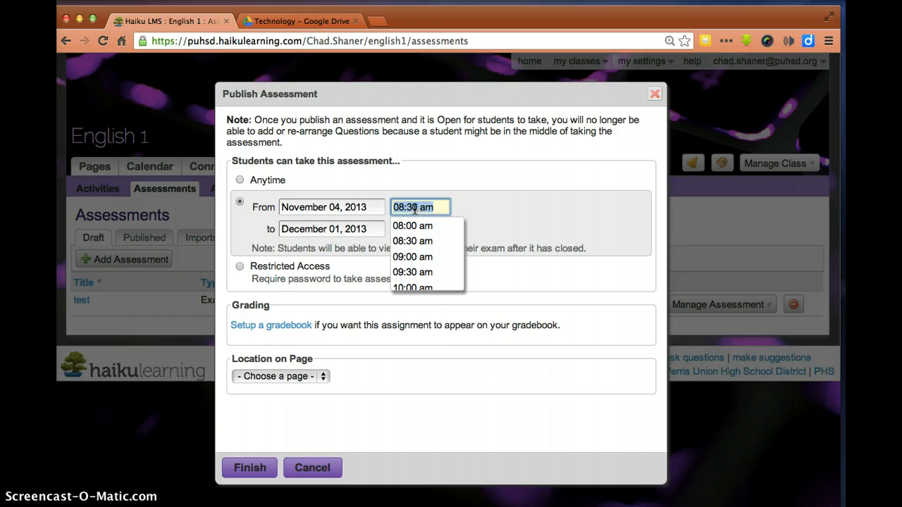
click(407, 258)
Set the availability end to December 01, 2013 at 10:30 am
click(413, 229)
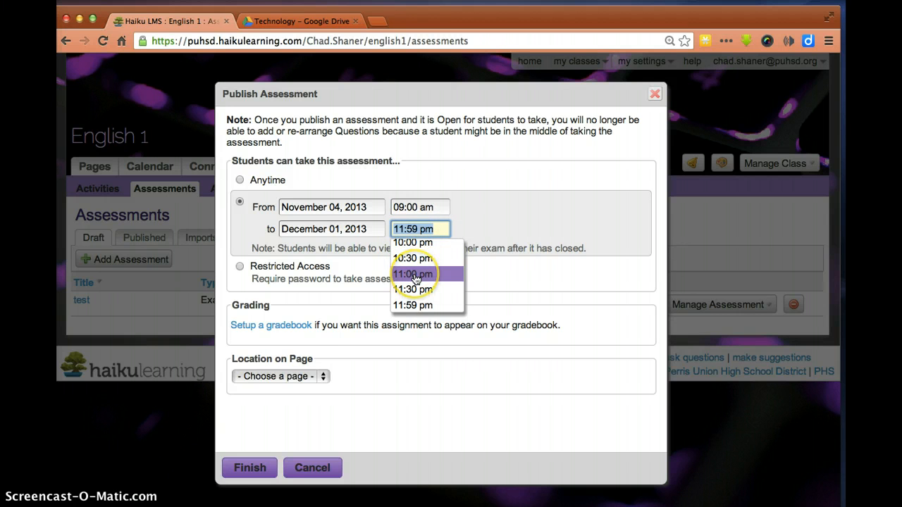
scroll(415, 274, up, 3)
scroll(415, 279, up, 7)
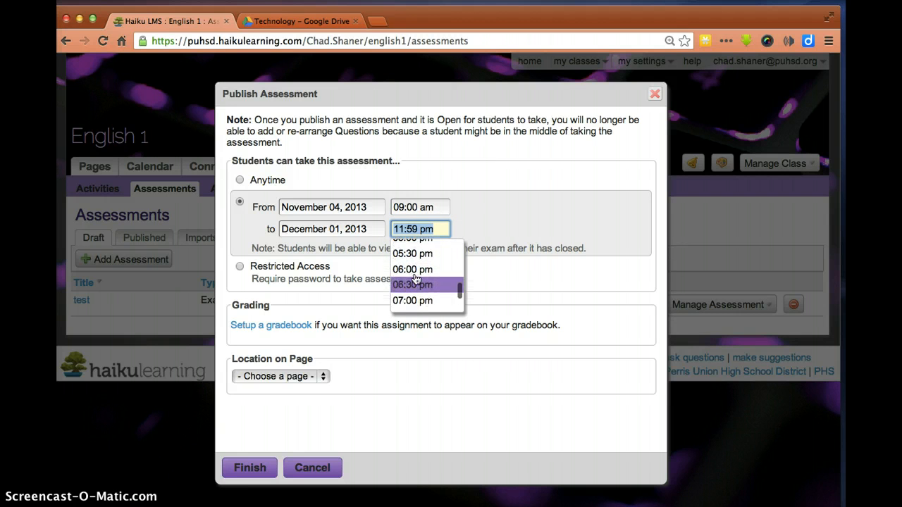
scroll(415, 279, up, 1)
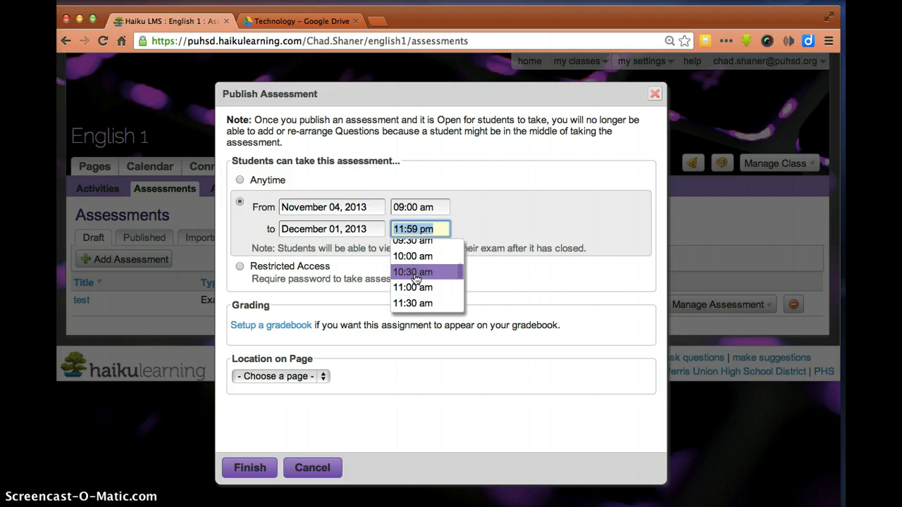
click(416, 272)
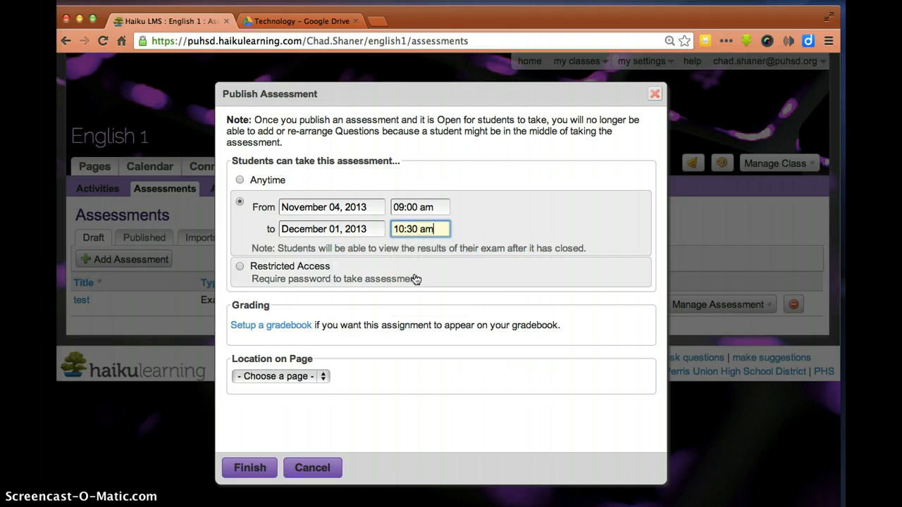
click(264, 284)
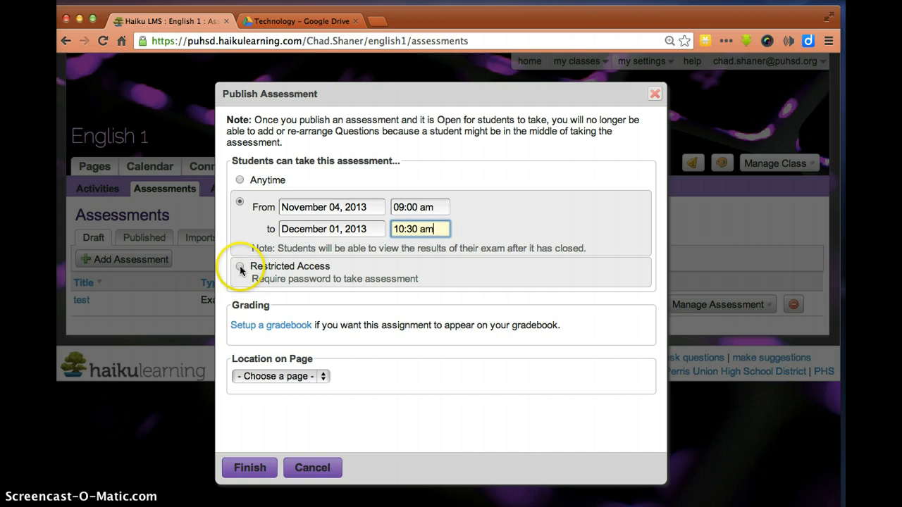
Publish 'test' with Restricted Access, located on Page 1
click(239, 267)
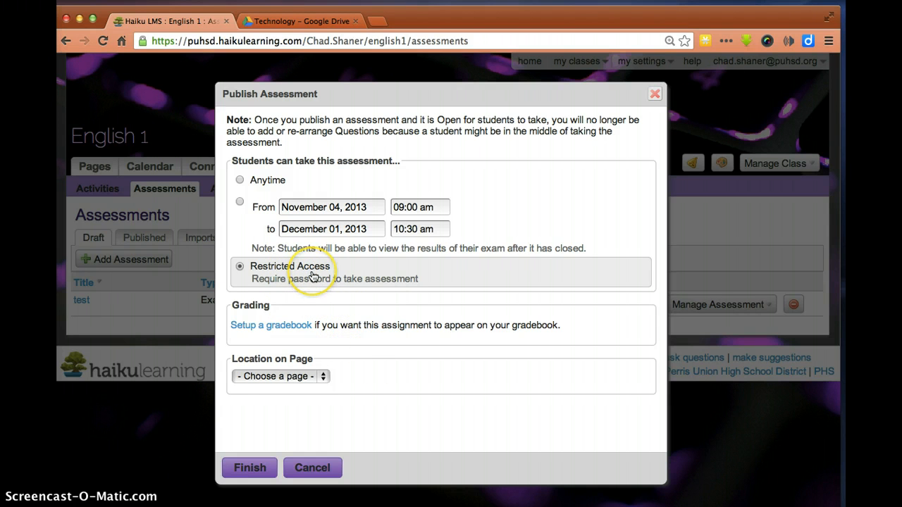
click(320, 378)
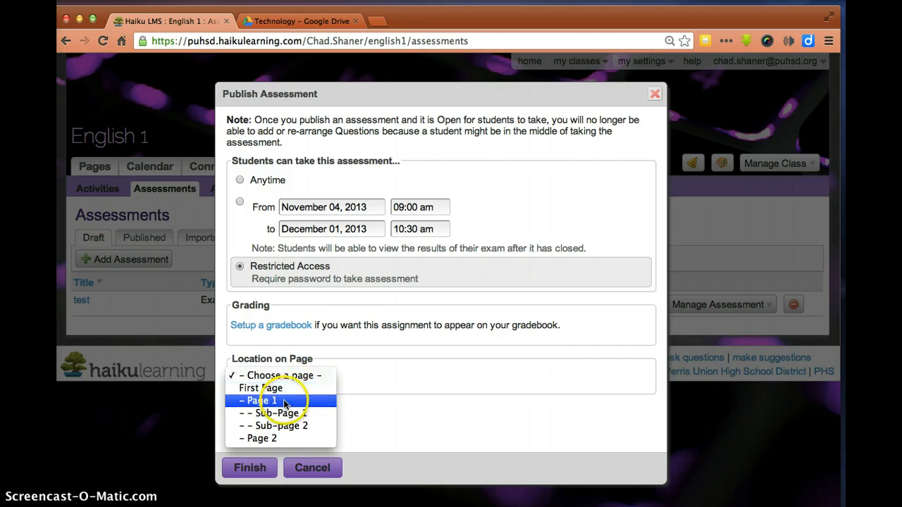
click(304, 400)
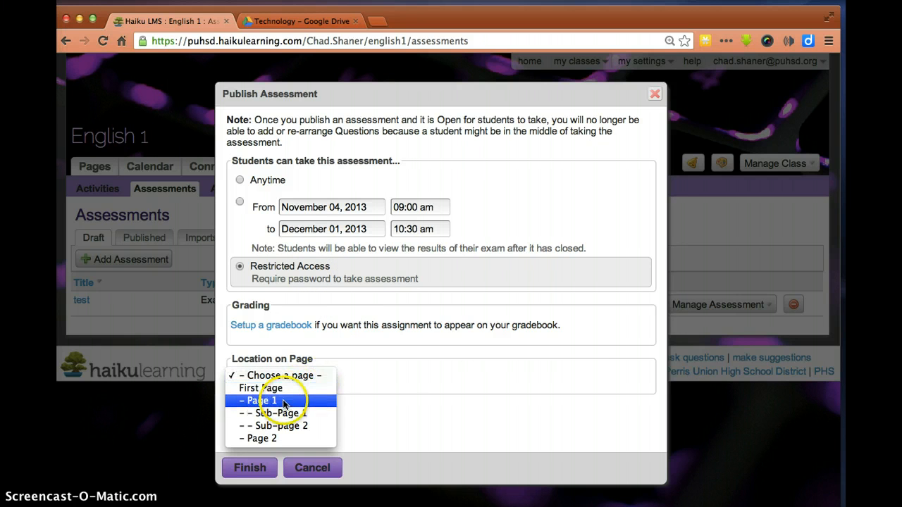
click(252, 468)
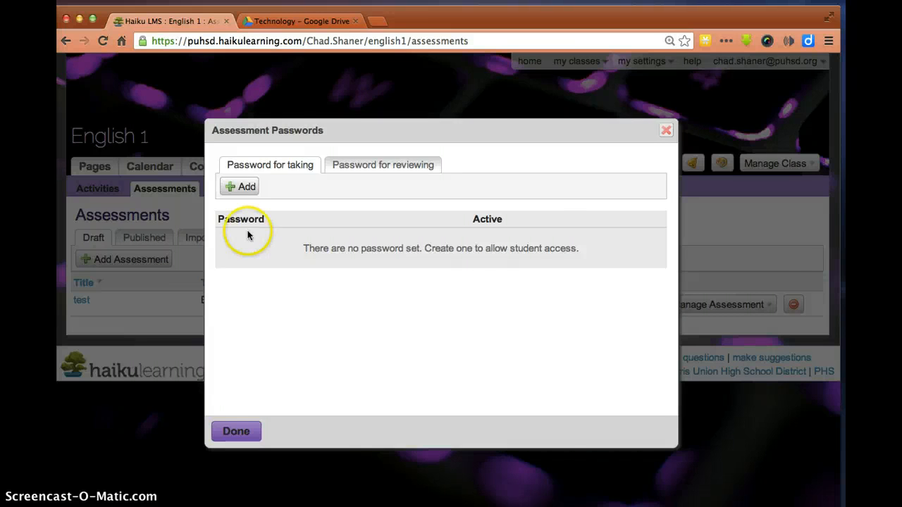
Add a taking password limited to a 09:00 am to 10:00 am window
click(239, 186)
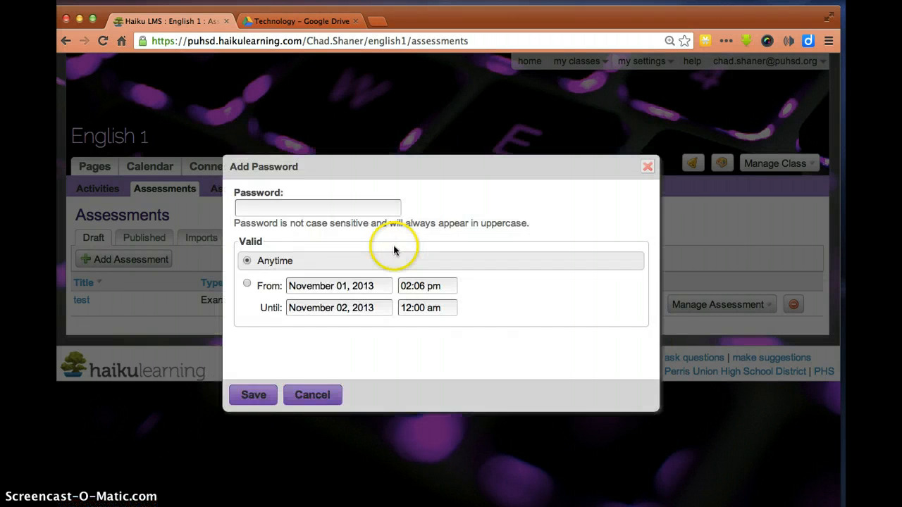
click(294, 204)
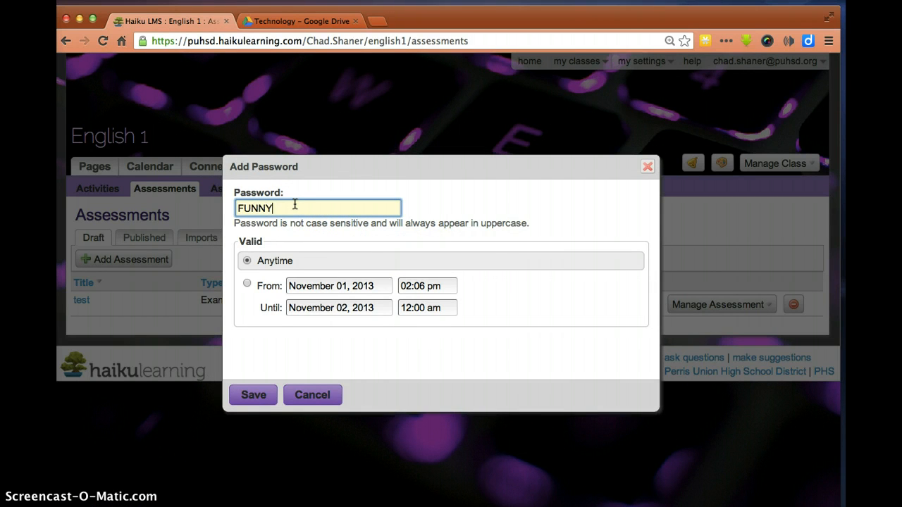
click(289, 206)
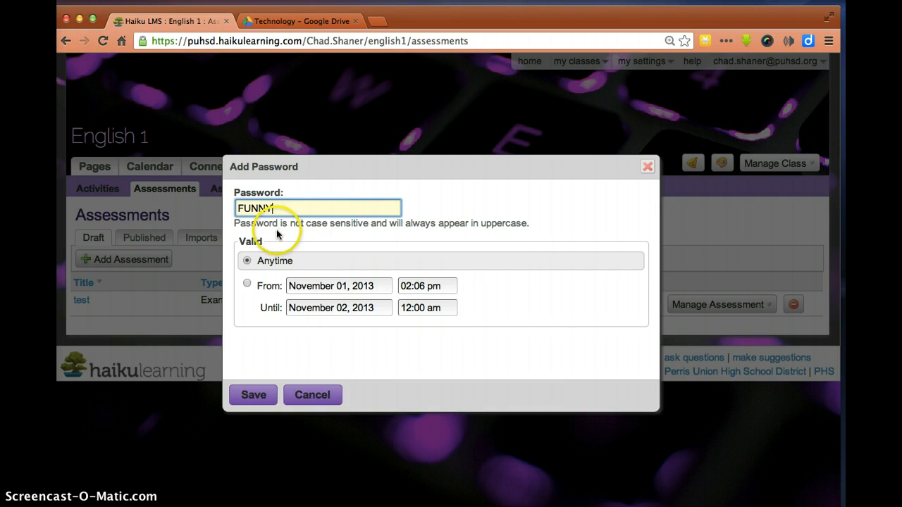
click(247, 285)
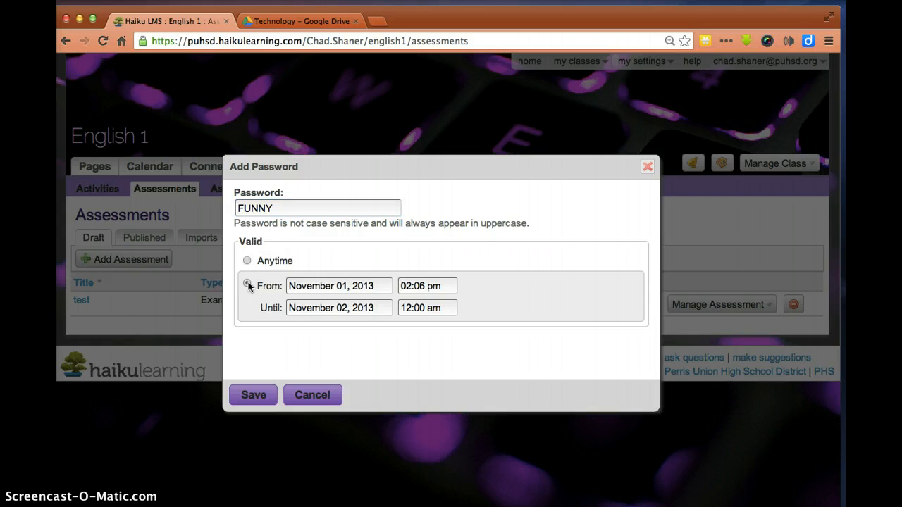
click(420, 286)
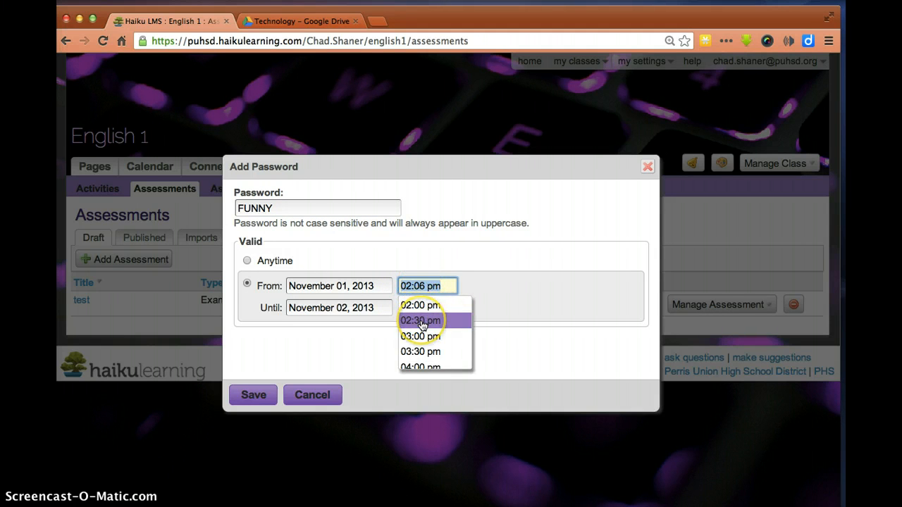
scroll(421, 326, up, 3)
scroll(421, 326, up, 5)
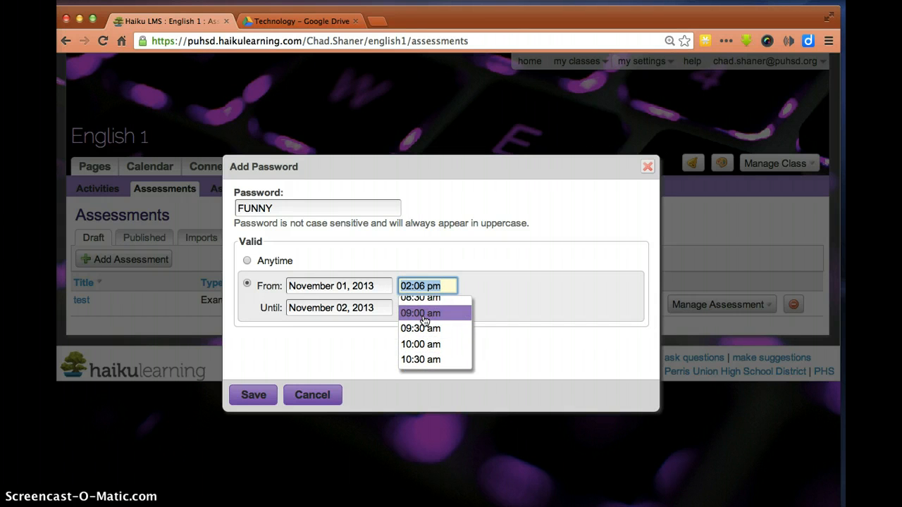
click(421, 312)
click(433, 307)
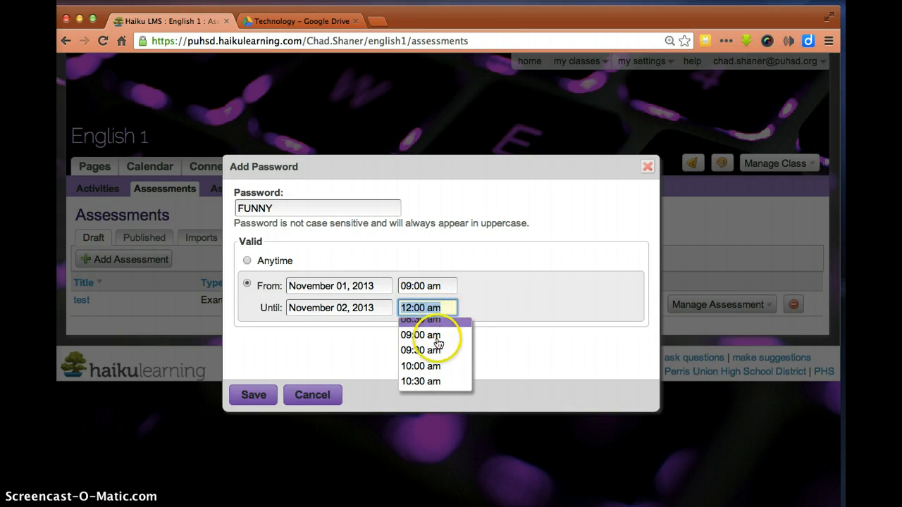
click(423, 365)
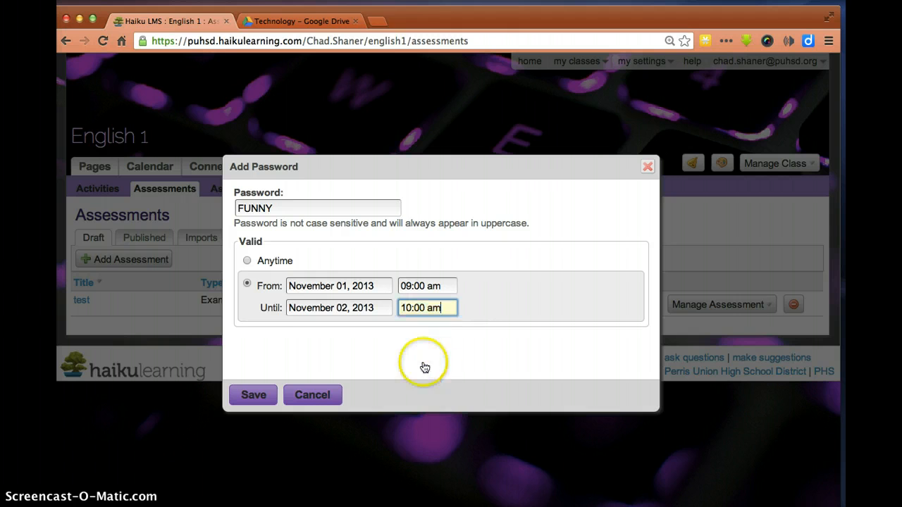
click(253, 395)
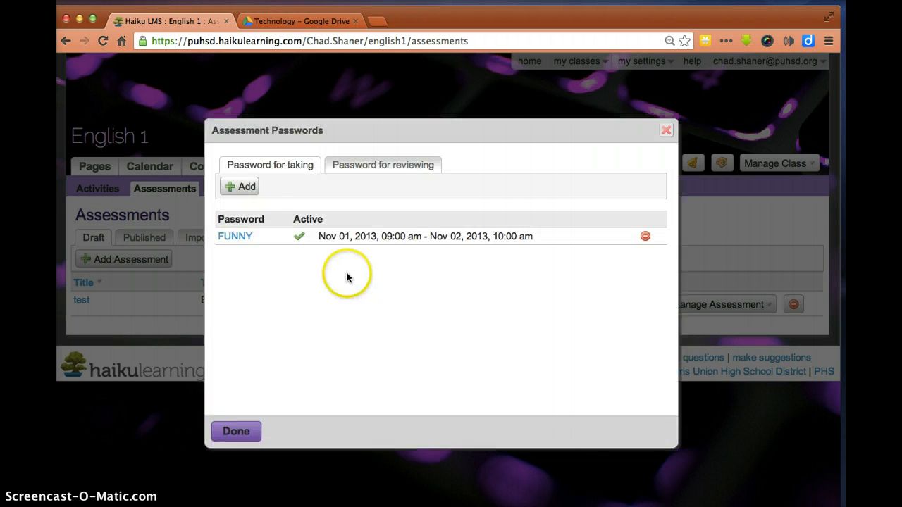
Add a second password valid Nov 01, 2013 12:00 pm to Nov 02, 2013 01:00 pm
click(244, 189)
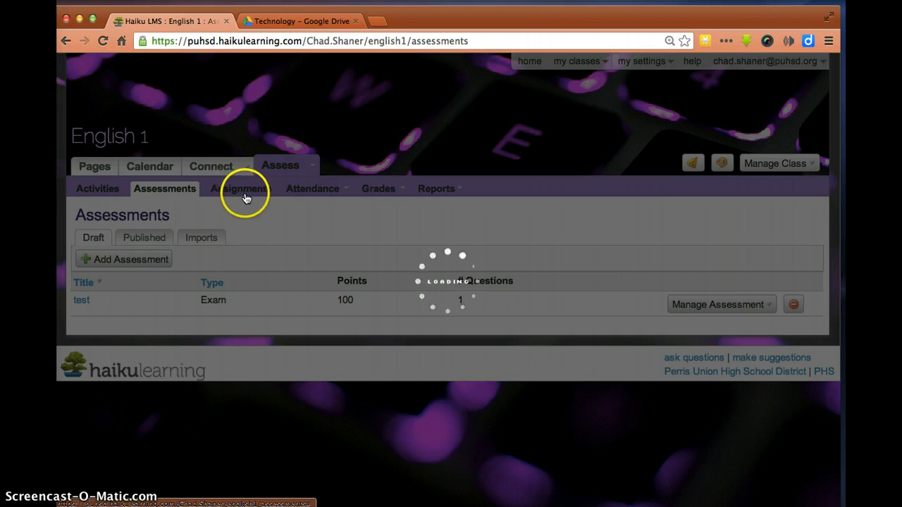
click(287, 210)
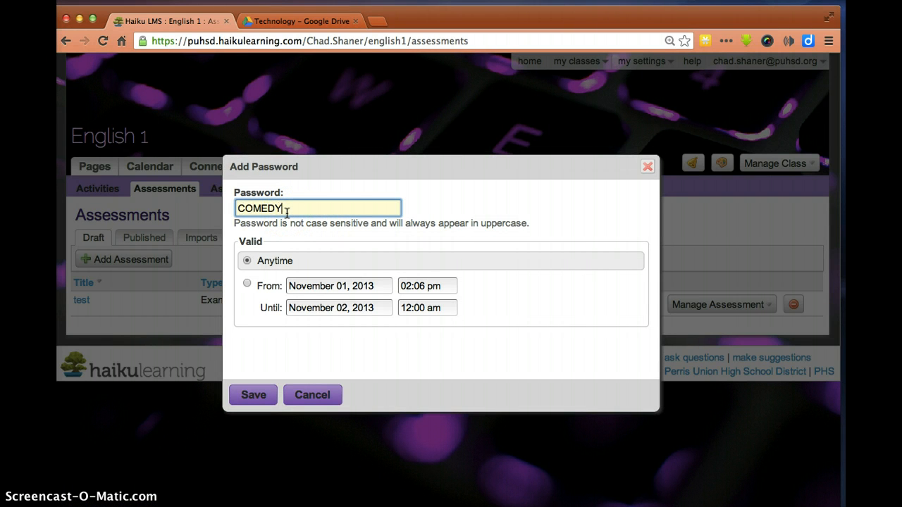
click(423, 284)
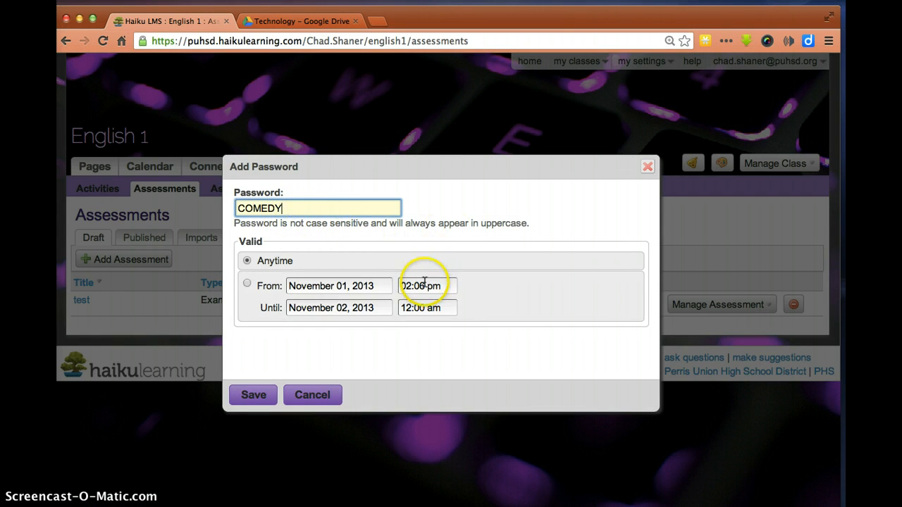
scroll(428, 337, up, 3)
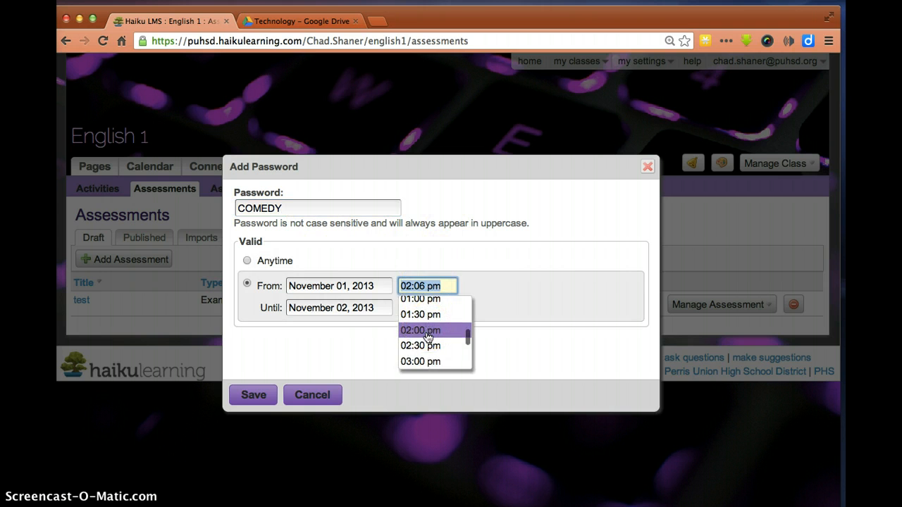
scroll(429, 325, up, 1)
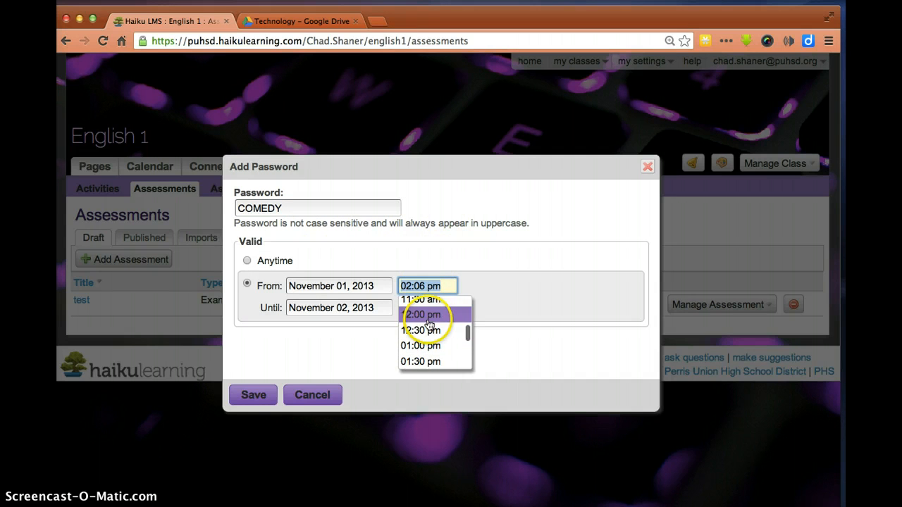
click(440, 308)
click(440, 308)
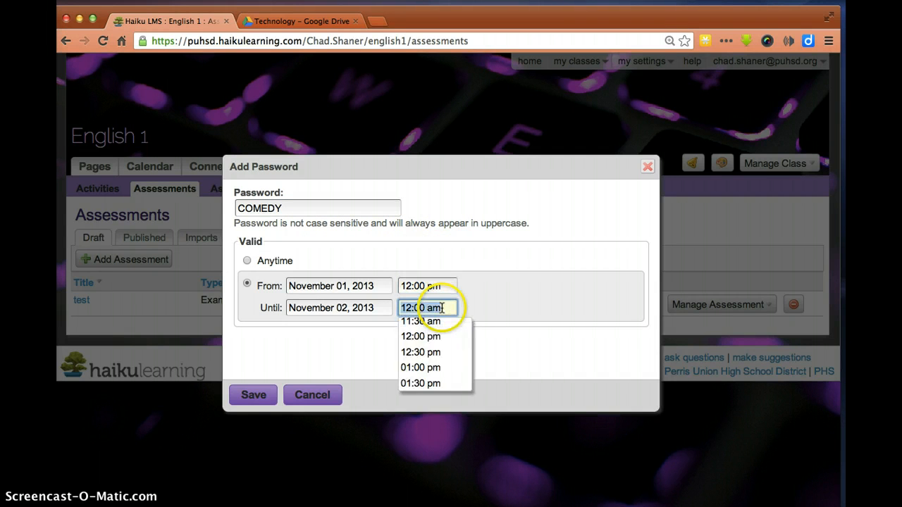
click(433, 367)
click(255, 392)
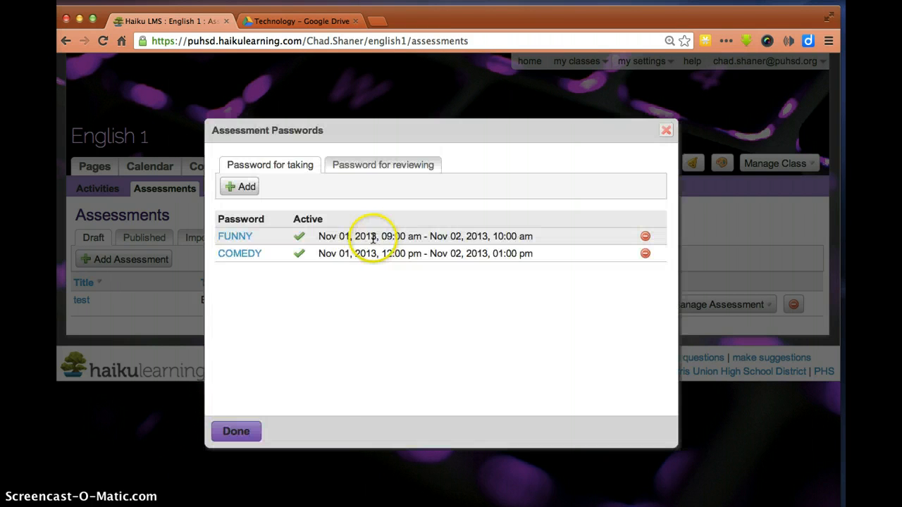
click(245, 187)
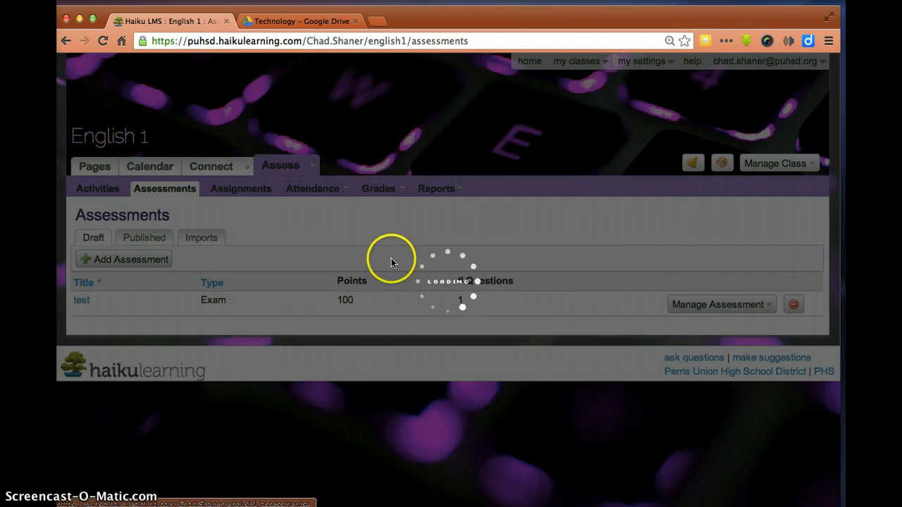
Add a third password valid Nov 01, 2013 02:07 pm until Nov 02, 2013 03:00 pm
click(300, 209)
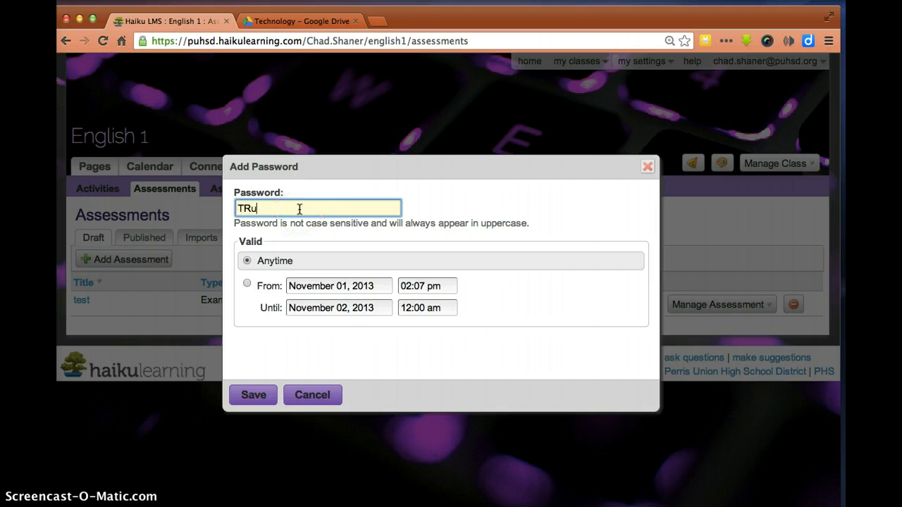
click(427, 286)
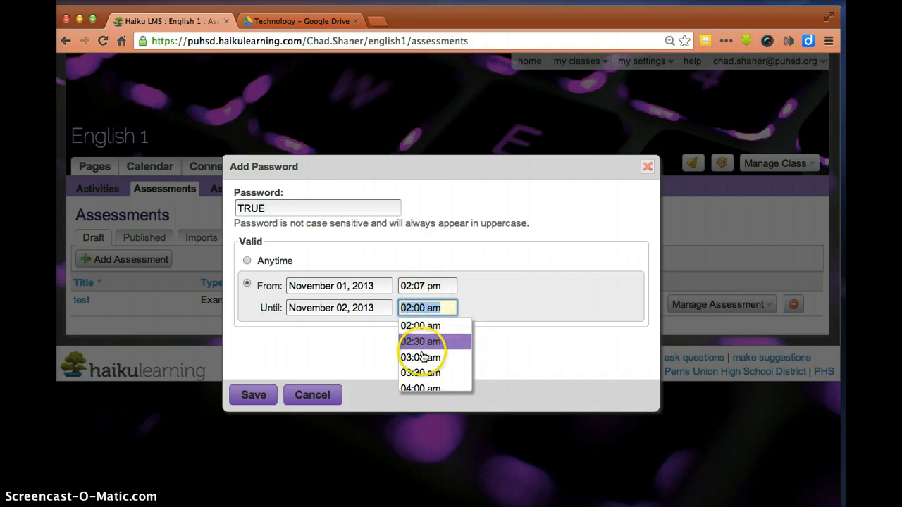
scroll(422, 352, up, 2)
scroll(423, 357, down, 2)
scroll(421, 358, down, 6)
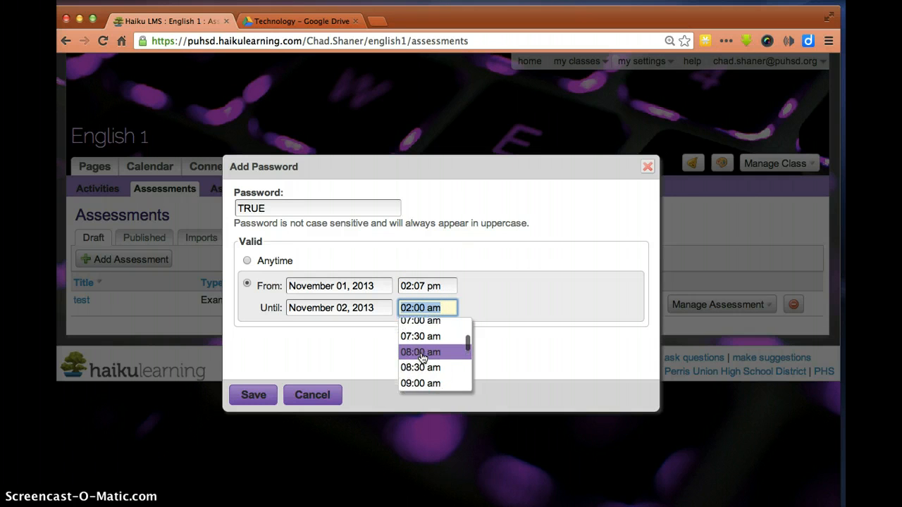
scroll(422, 359, down, 6)
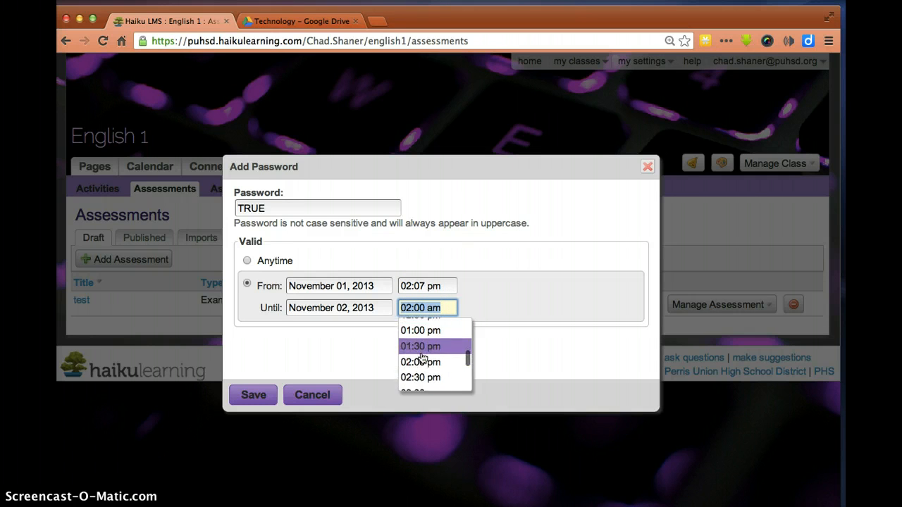
click(421, 367)
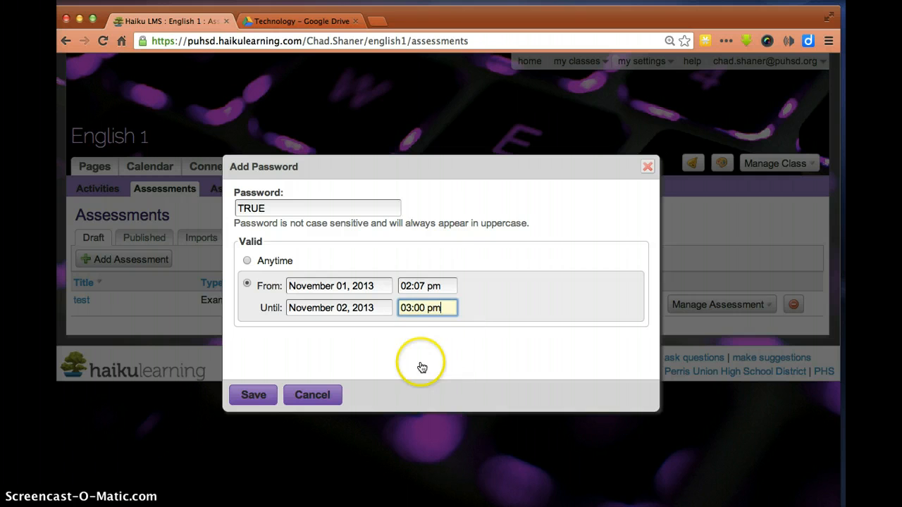
click(252, 395)
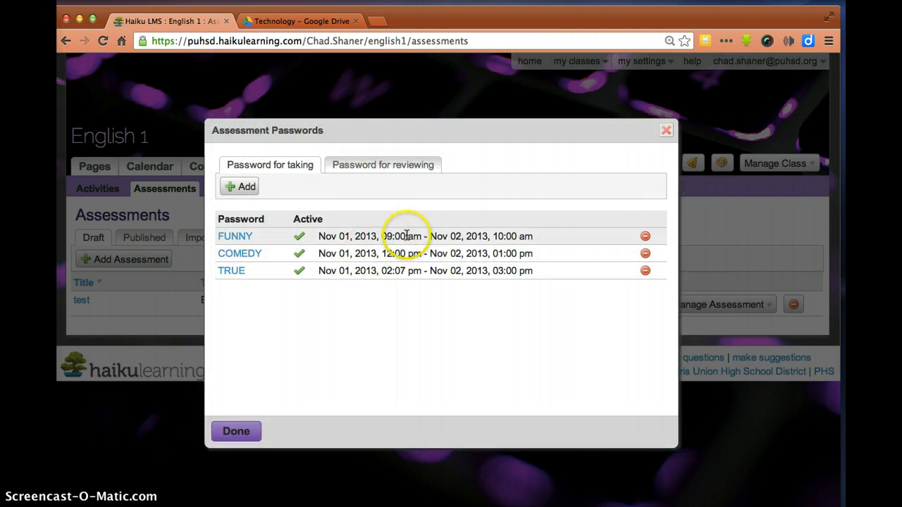
click(497, 238)
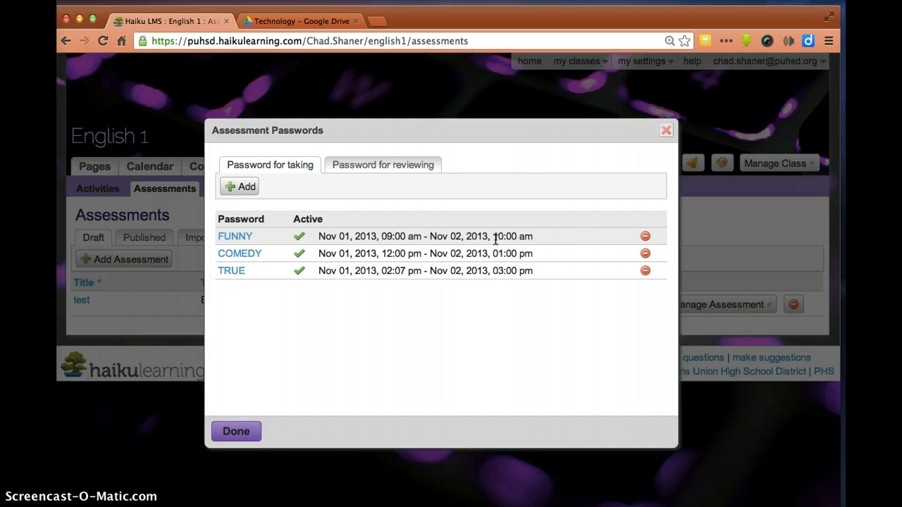
Close the password list and show 'test' among published assessments, now restricted
click(249, 432)
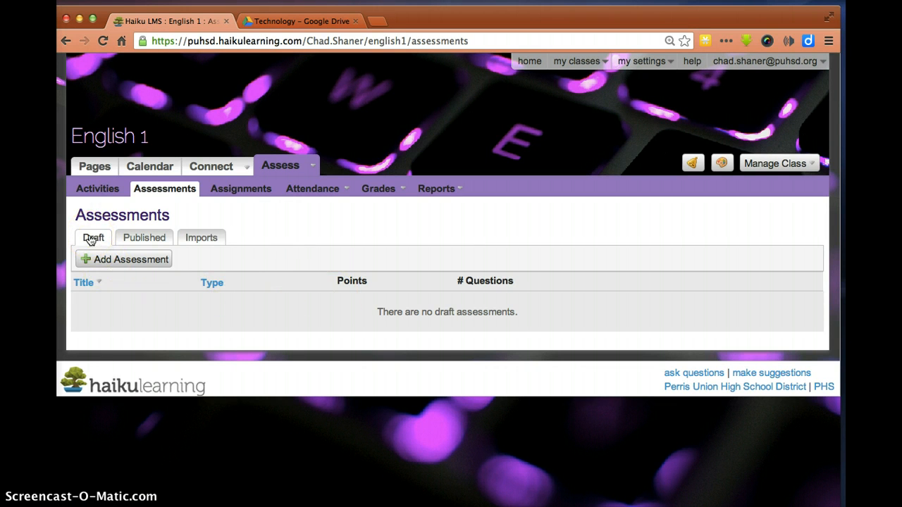
click(141, 238)
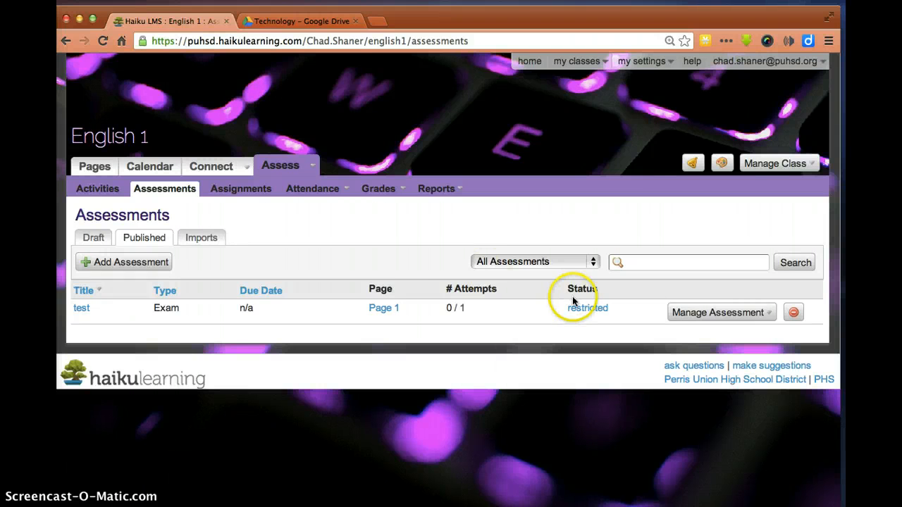
click(766, 314)
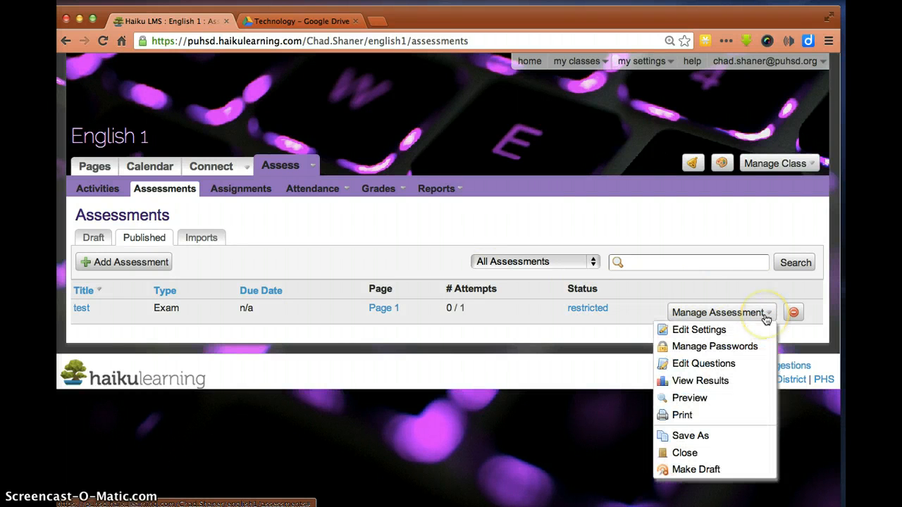
Start a preview attempt of 'test', entering the correct taking password
click(691, 399)
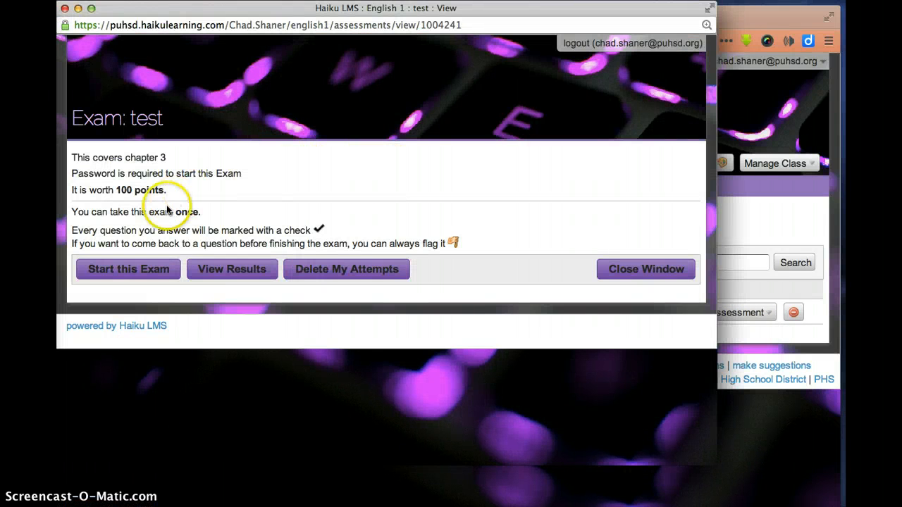
click(138, 273)
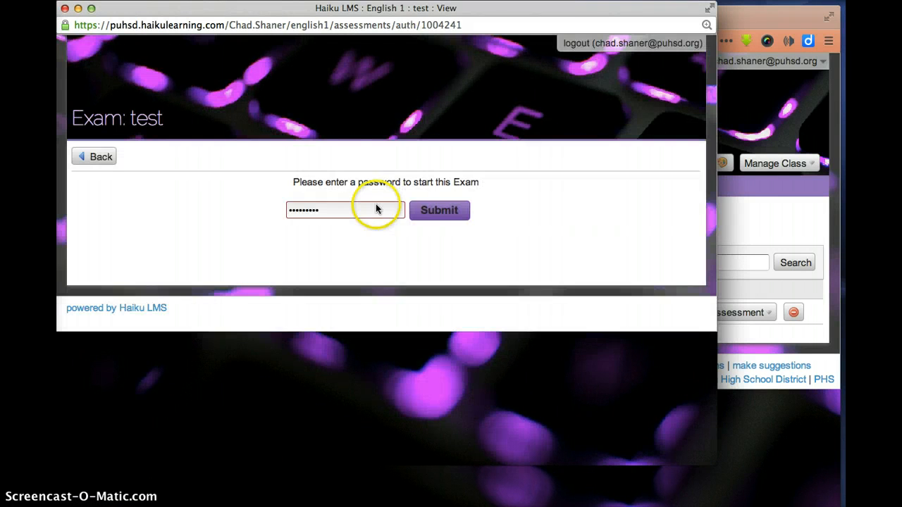
click(431, 210)
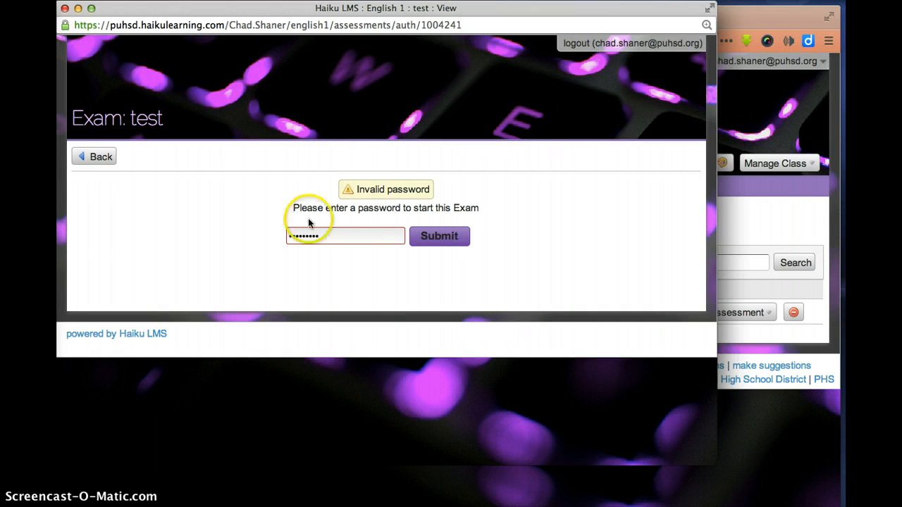
drag(324, 237, 254, 231)
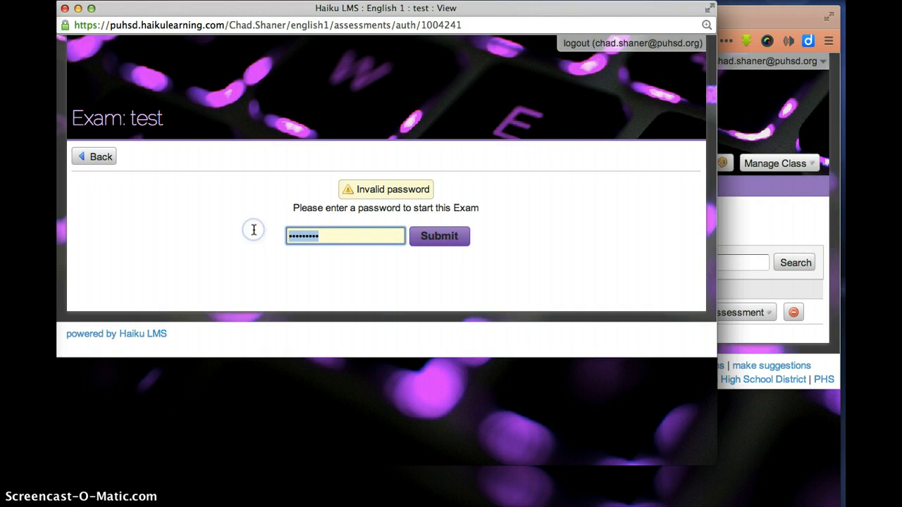
text(test)
key(Return)
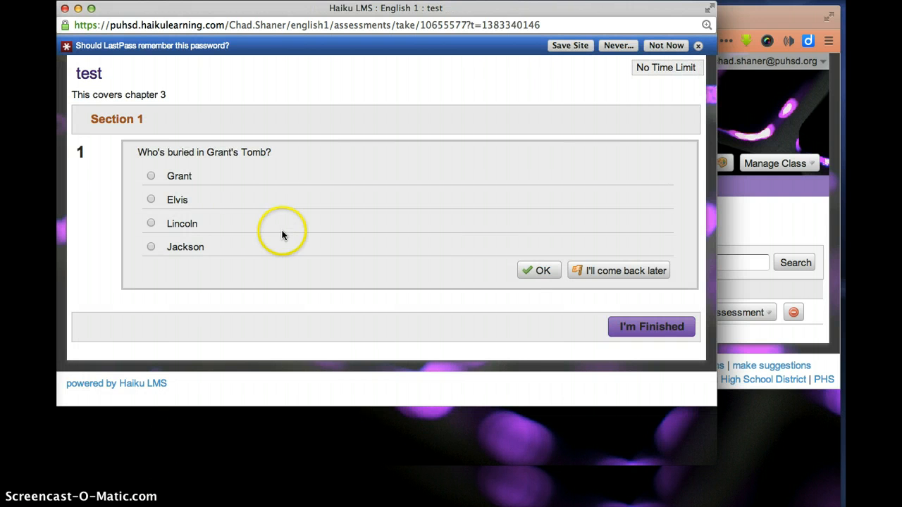
Answer Grant, submit the exam for a 100.00/100 score, and close the preview
click(151, 177)
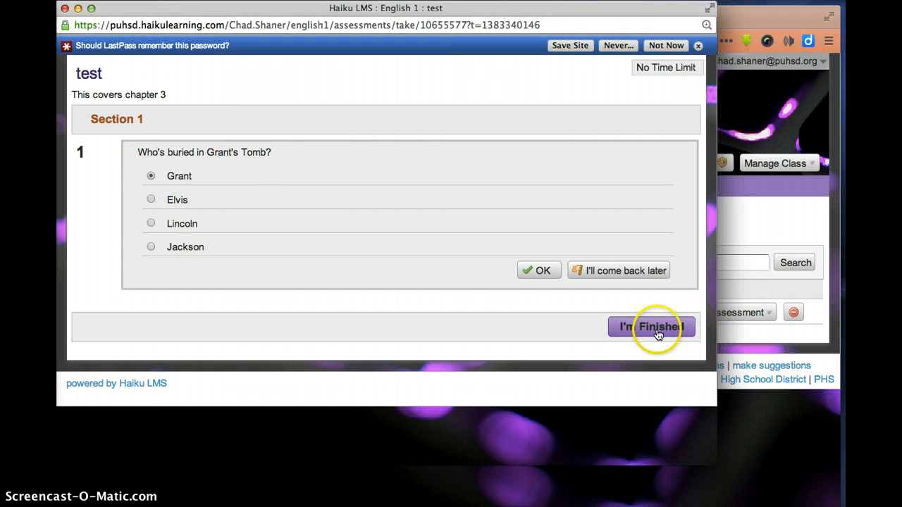
click(652, 328)
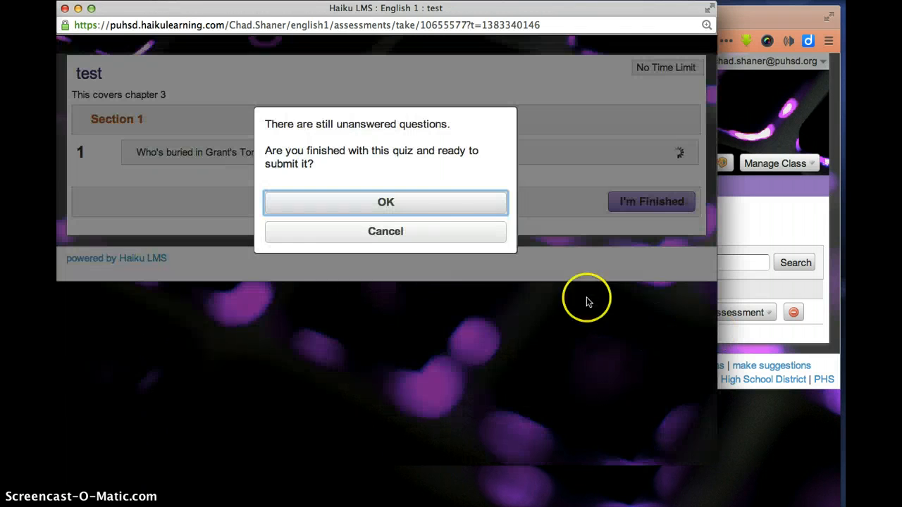
click(386, 203)
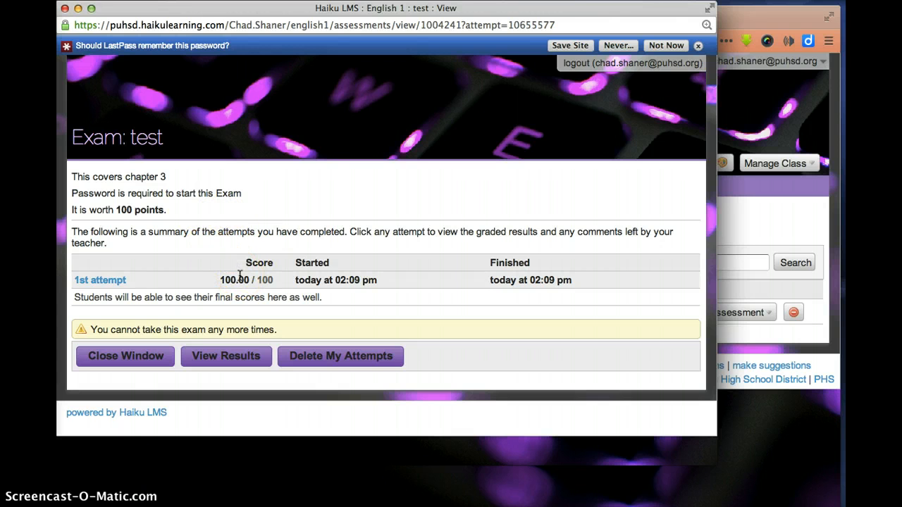
click(148, 356)
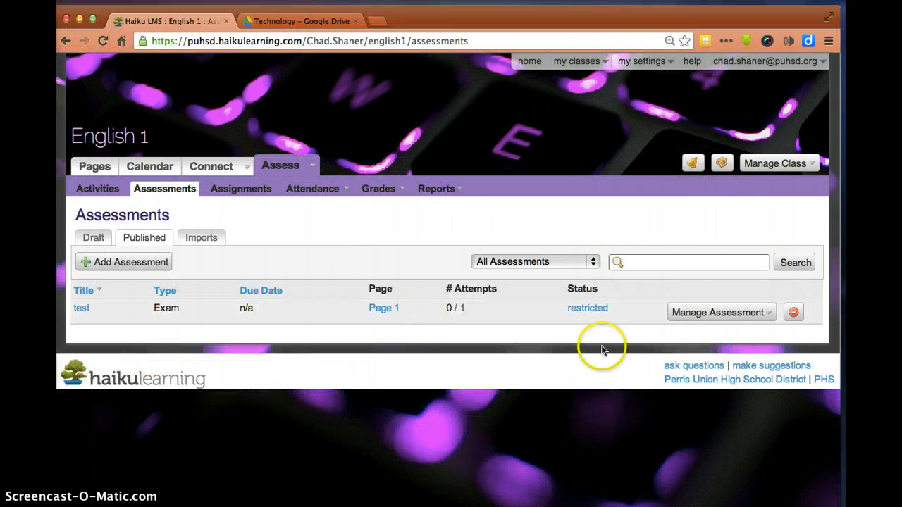
Open the results for 'test', showing the trial attempt's 100.00 final score
click(765, 315)
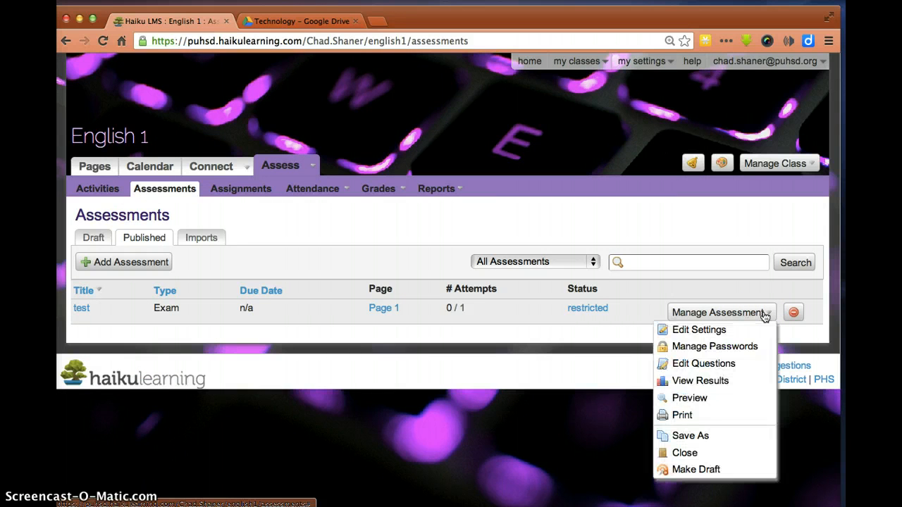
click(698, 383)
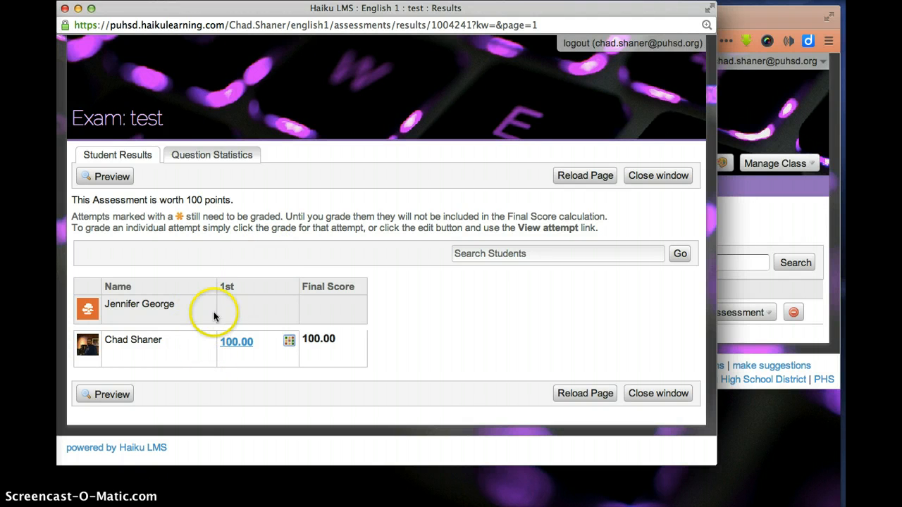
mouse_move(248, 342)
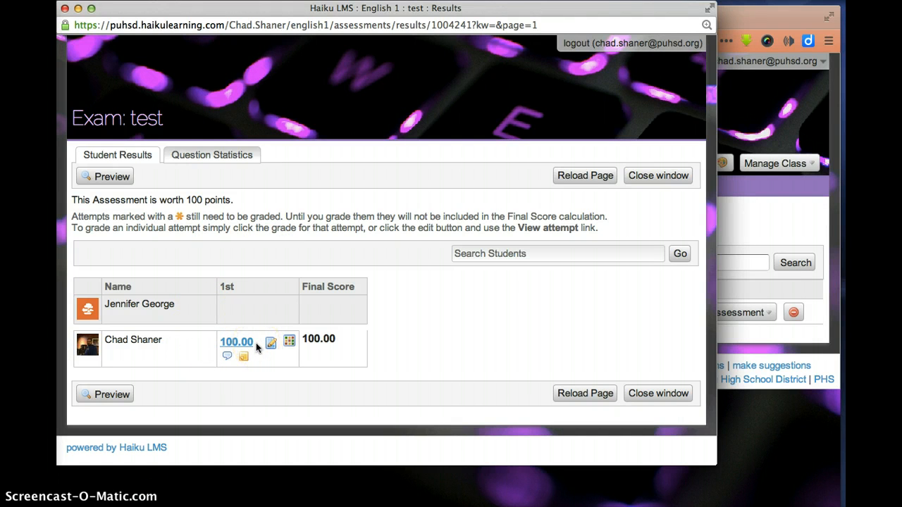